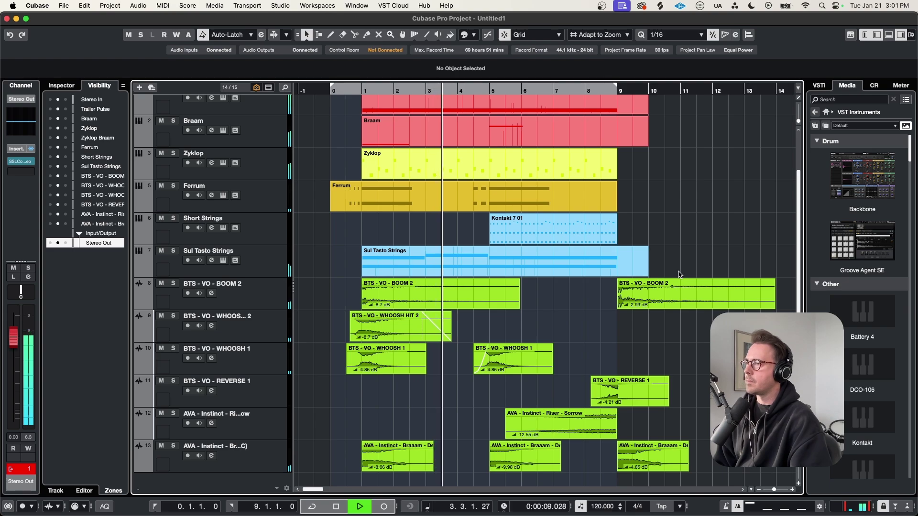
Follow the finished arrangement during playback from about bar 3 to past bar 9, examining the instrument and sound-effect tracks.
scroll(705, 297, up, 3)
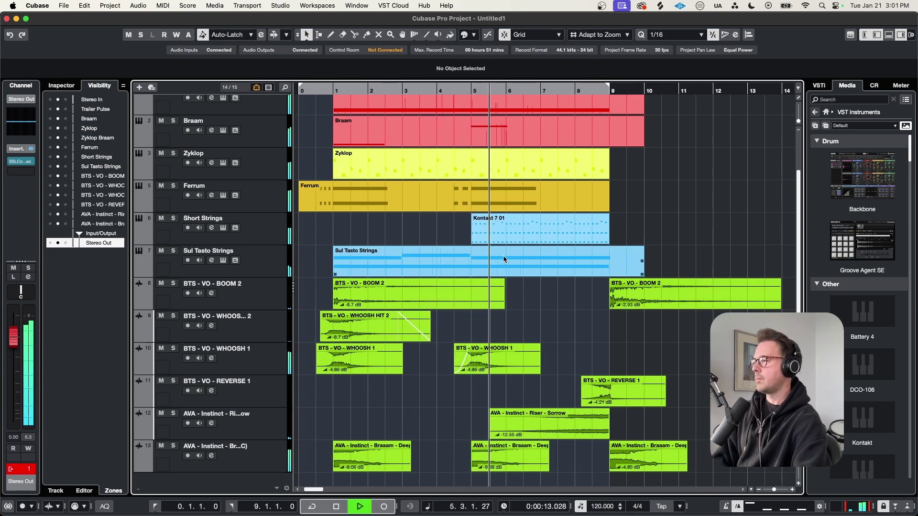
scroll(549, 274, right, 2)
scroll(549, 274, right, 2)
scroll(549, 274, up, 1)
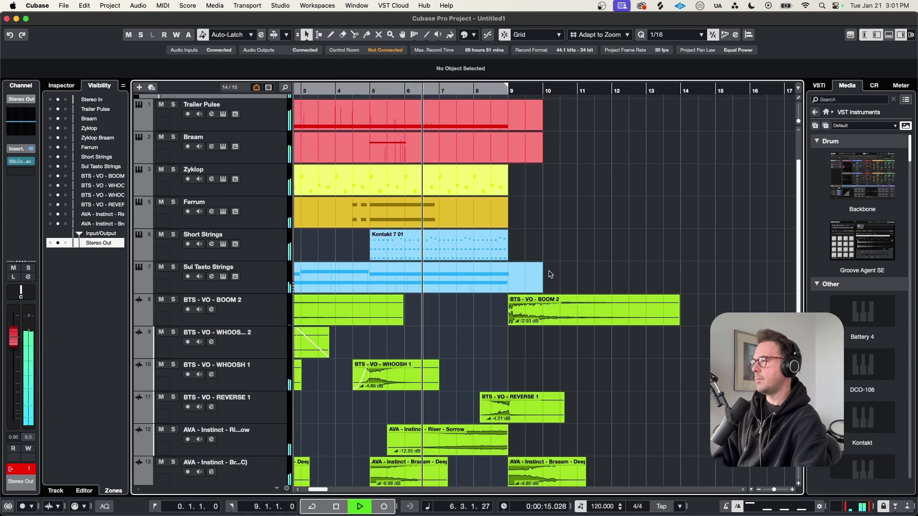
scroll(549, 275, up, 3)
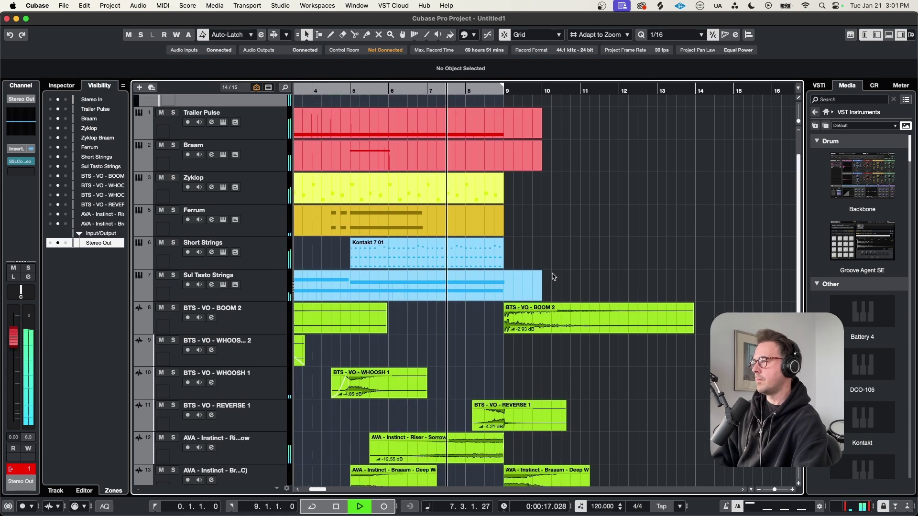
scroll(553, 278, down, 1)
scroll(553, 277, up, 1)
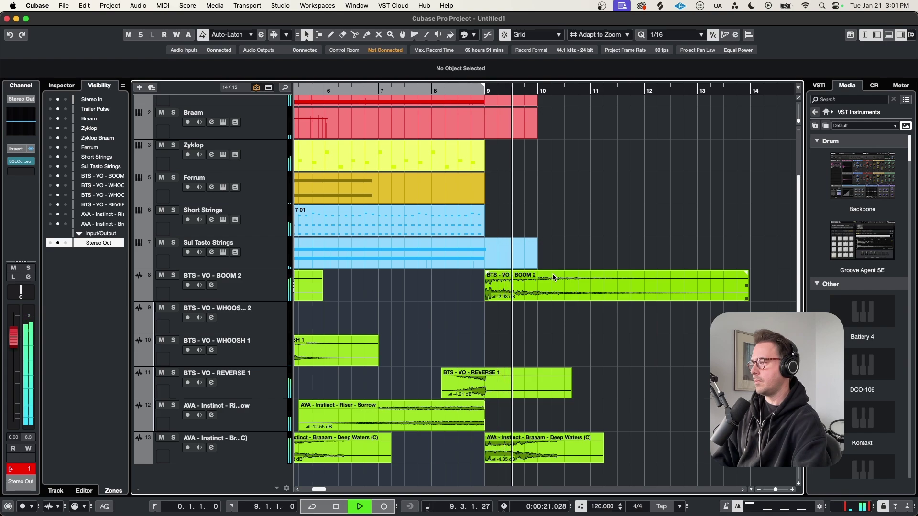
scroll(554, 278, down, 3)
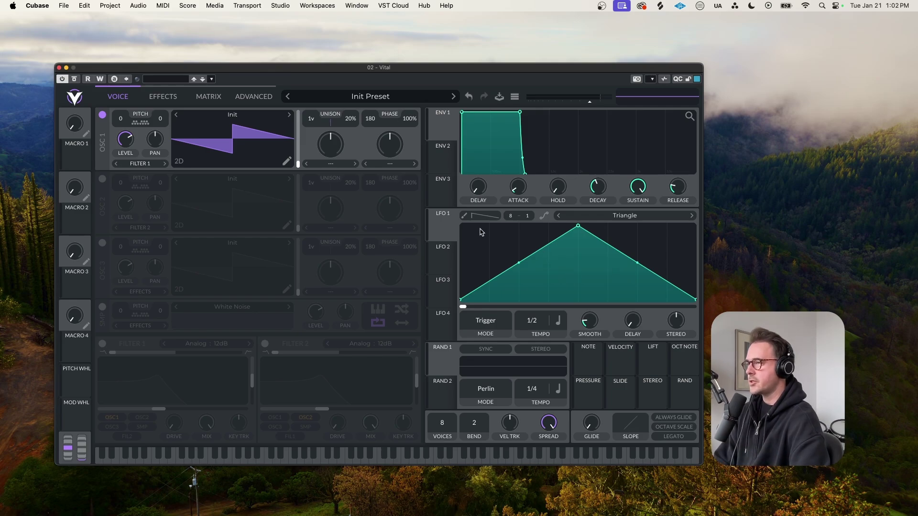
Draw eight falling pulses across LFO 1 in the Init Preset and modulate oscillator 1's level with it.
drag(472, 238, 685, 236)
mouse_move(485, 266)
mouse_down()
mouse_move(485, 250)
mouse_move(313, 172)
mouse_move(139, 131)
mouse_move(125, 139)
mouse_up()
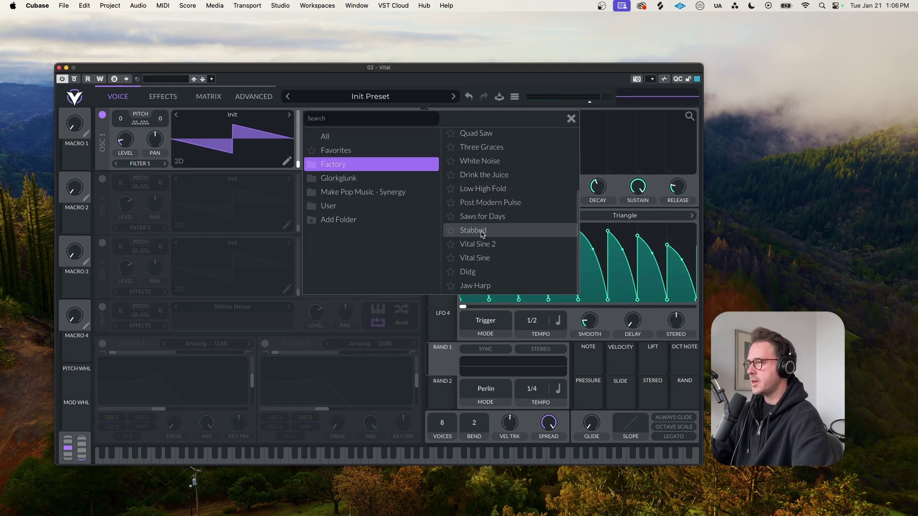
Load the Vital Sine 2 wavetable into oscillator 1 and the River sample into the sampler, modulating the sample's level with LFO 1.
click(478, 244)
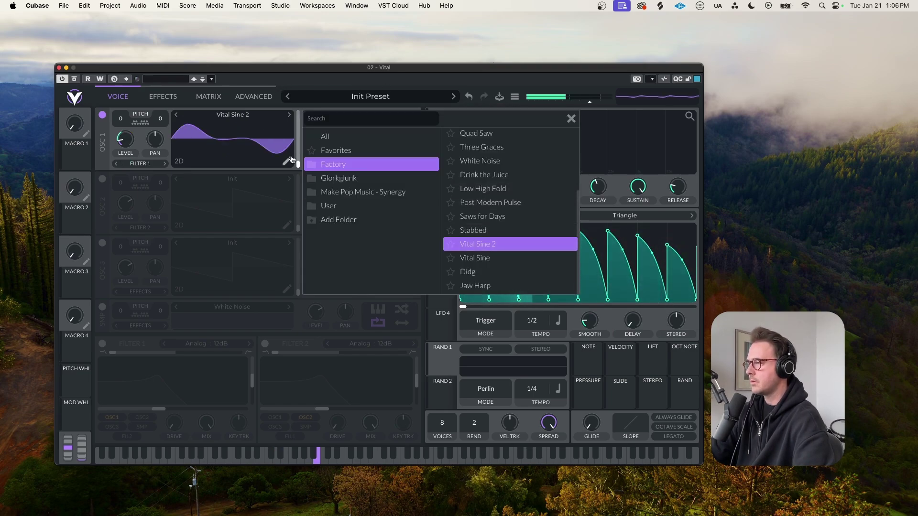
key(Escape)
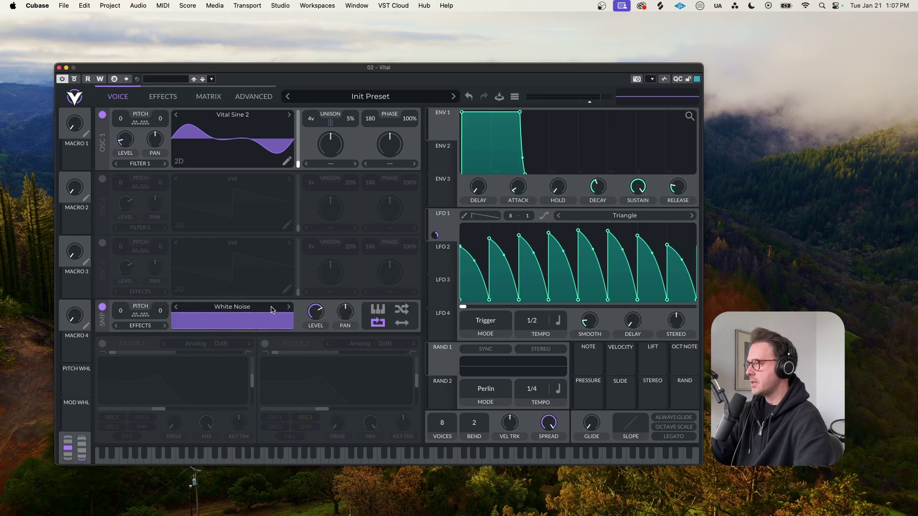
click(271, 311)
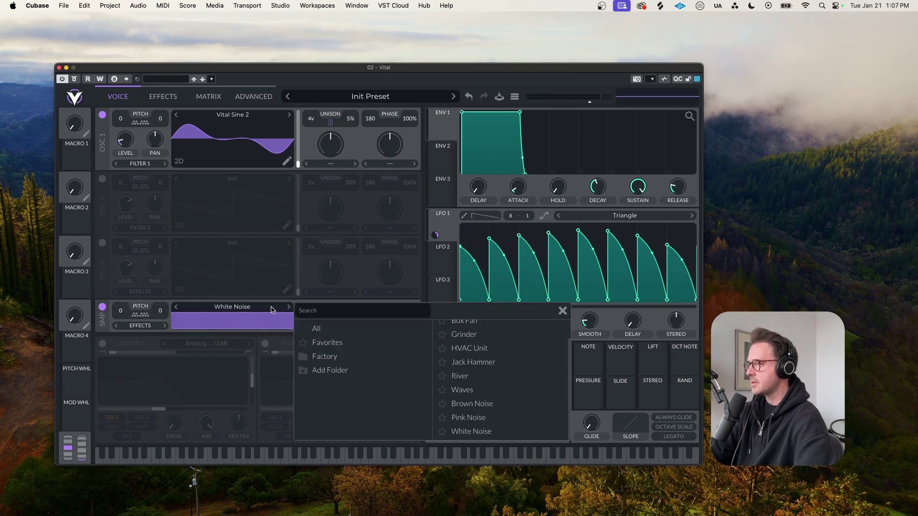
drag(328, 294, 311, 314)
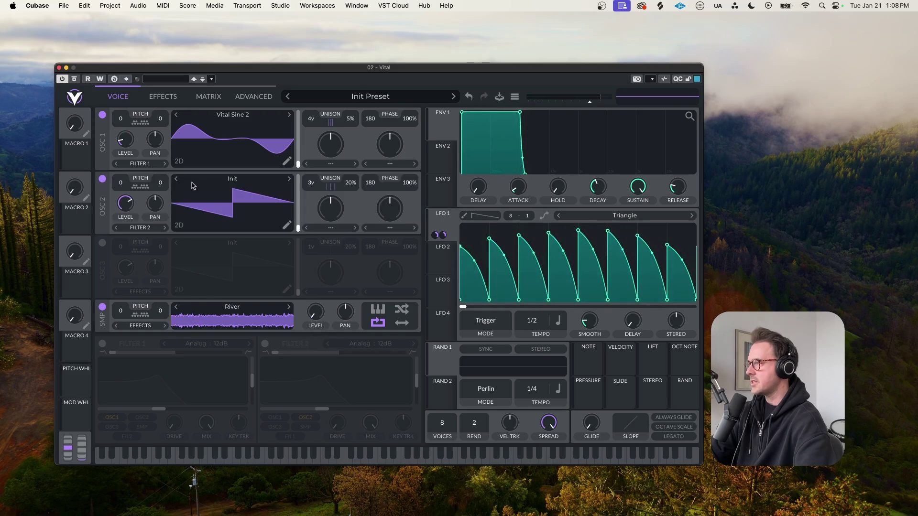
Transpose oscillator 2 up 12 semitones and modulate its level with LFO 1.
drag(122, 183, 123, 165)
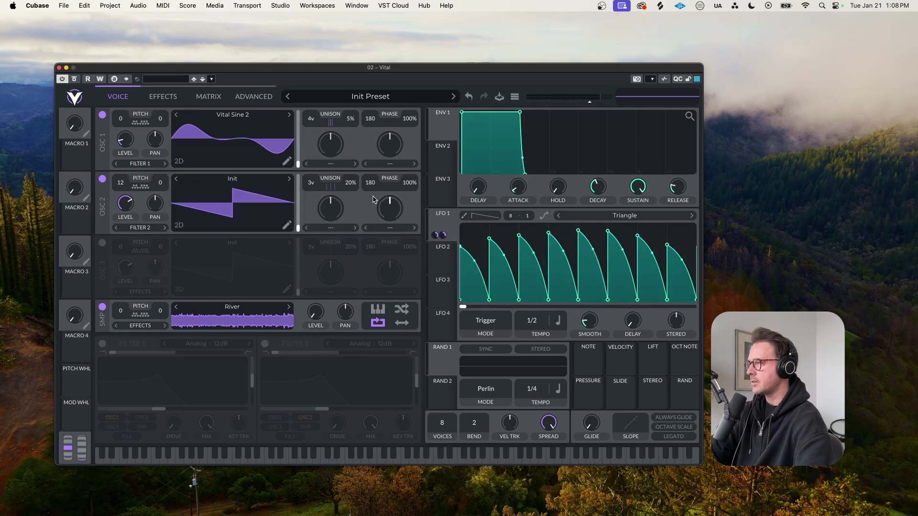
drag(442, 235, 127, 226)
Enable oscillator 3 and load the factory Quad Saw wavetable into it.
click(102, 243)
click(232, 243)
click(476, 361)
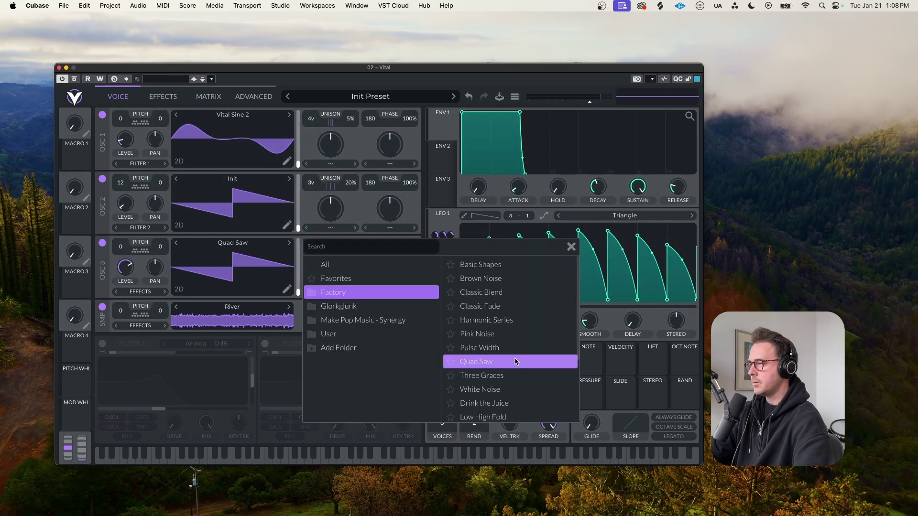
click(571, 248)
Enable Filter 1 with a higher cutoff, route oscillator 3 and the sampler through it, and modulate the cutoff with LFO 1.
click(102, 343)
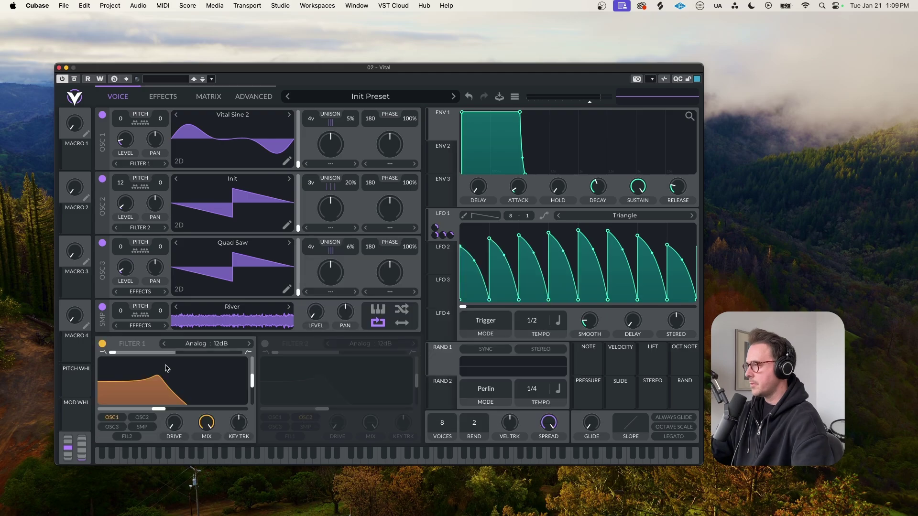
drag(188, 390, 215, 399)
click(140, 292)
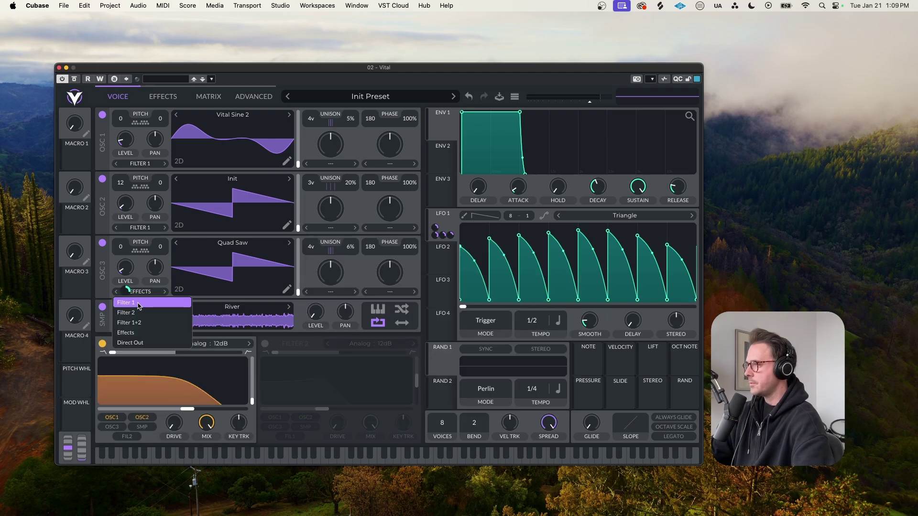
click(138, 301)
click(140, 326)
click(126, 335)
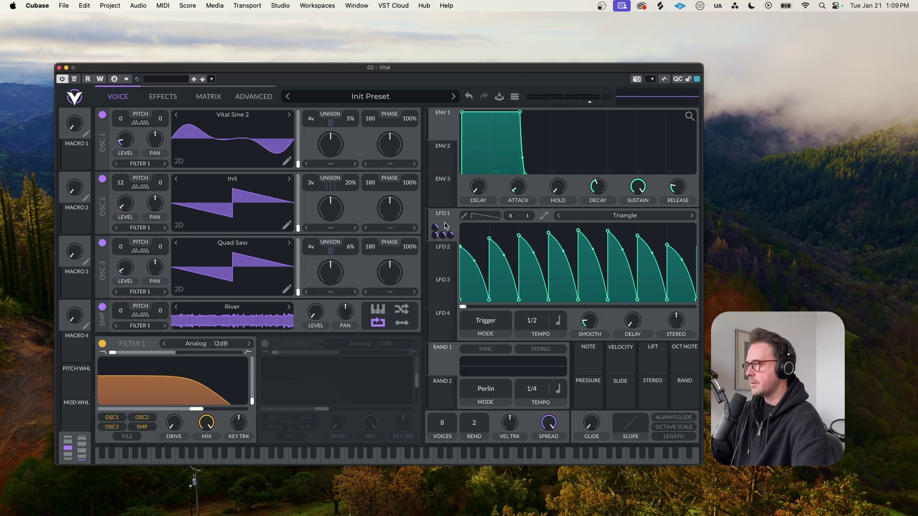
drag(443, 229, 201, 400)
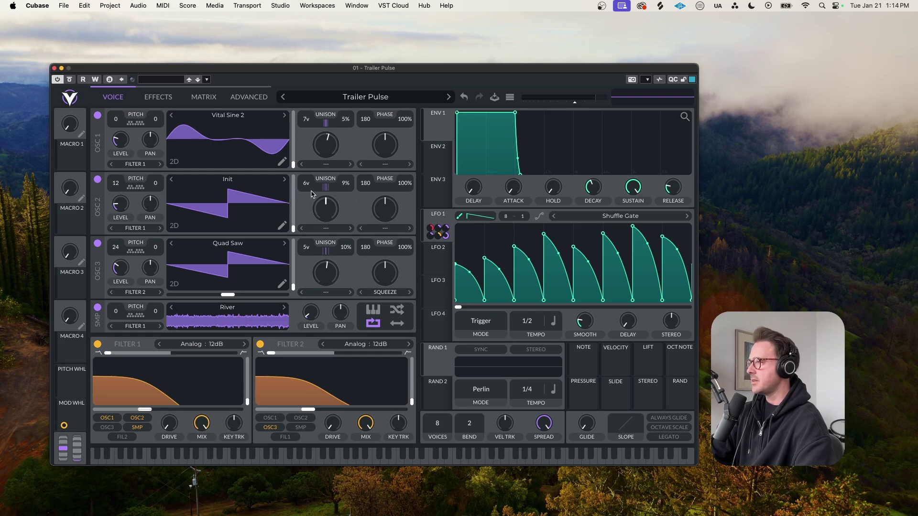
Enable the Multiband compressor and Hard Clip distortion effects in the Trailer Pulse patch, and modulate the distortion with LFO 1.
click(151, 97)
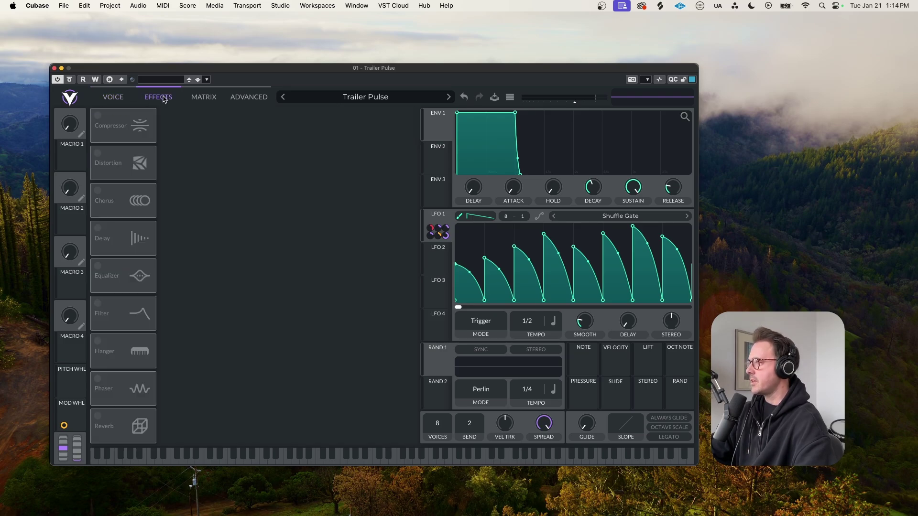
click(98, 117)
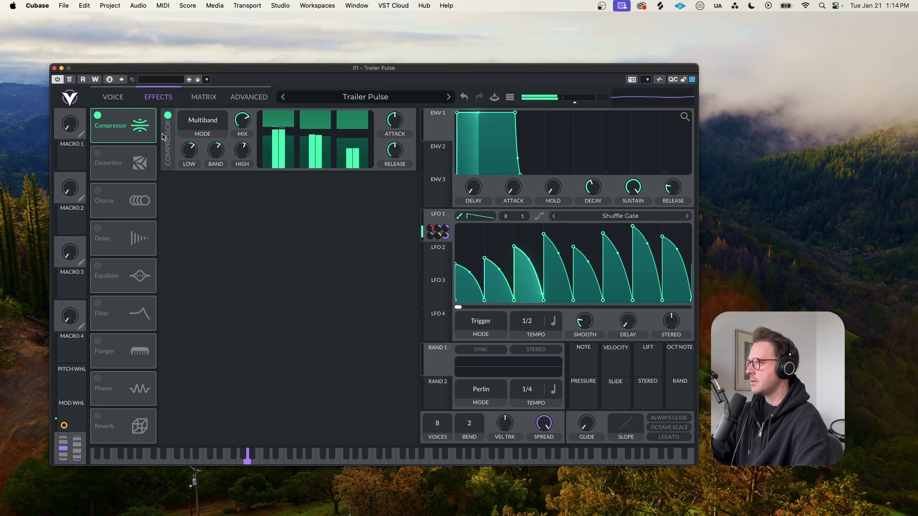
click(97, 153)
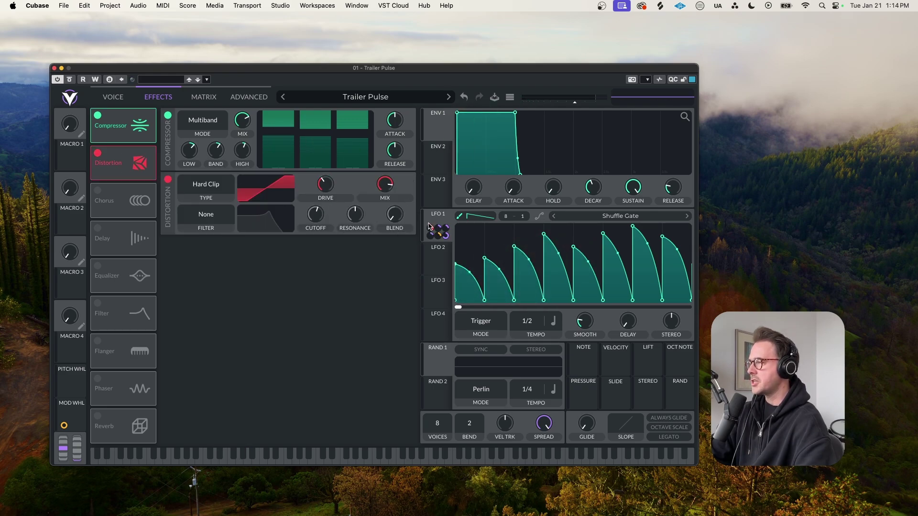
drag(429, 226, 350, 205)
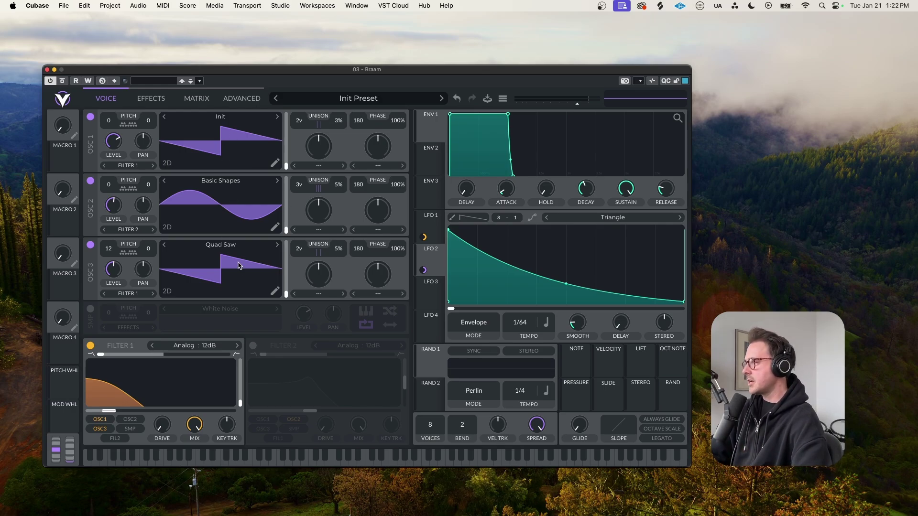
Examine how LFO 1 and LFO 2 modulate the Braam patch, including the Filter 1 cutoff.
drag(440, 234, 210, 392)
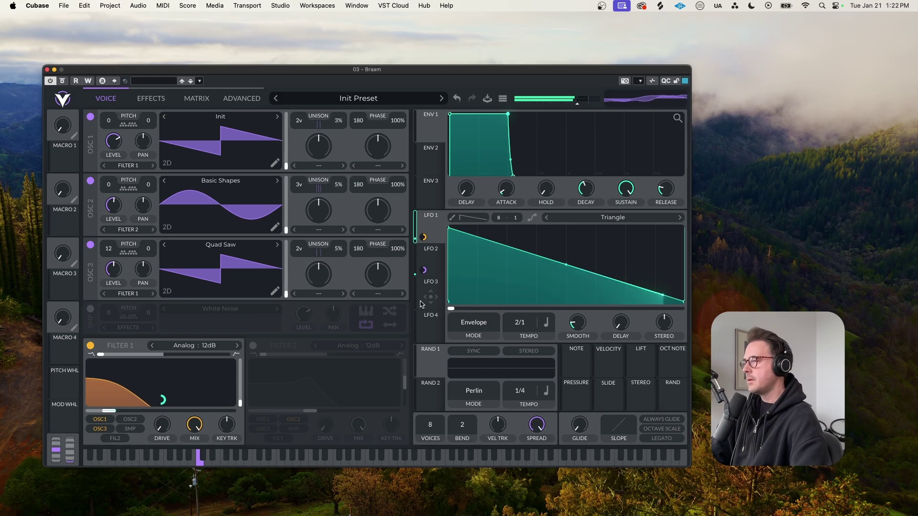
click(434, 258)
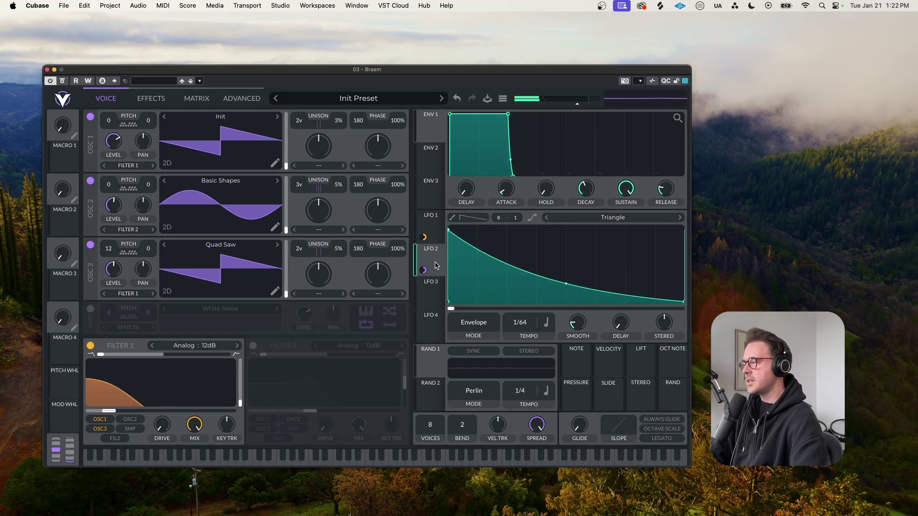
click(203, 98)
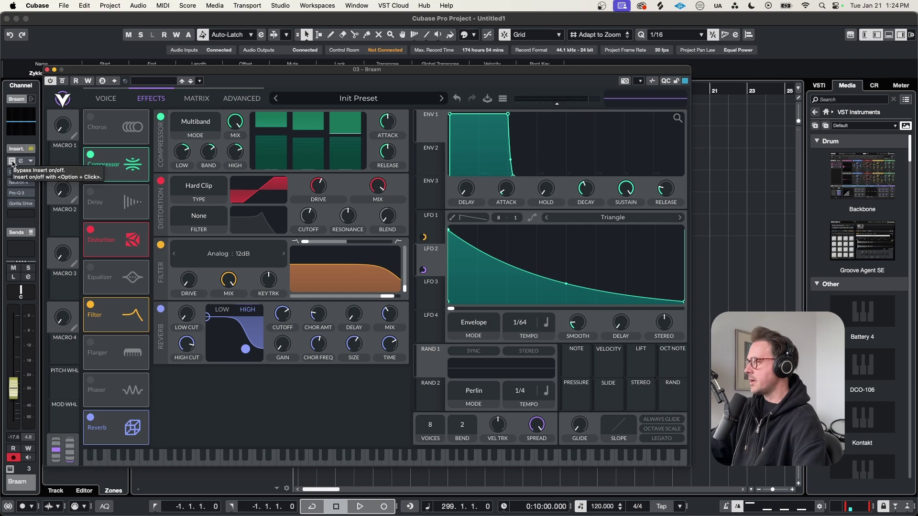
Activate the Braam channel's inserts, including Decapitator, Neutron 4, Pro-Q 3 and Gorilla Drive, and set the synth's output volume to -8.732 dB.
click(12, 162)
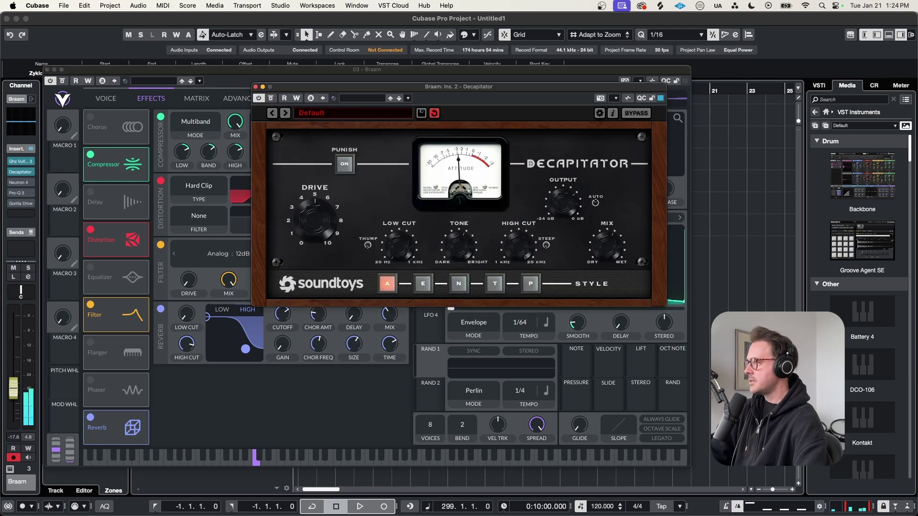
click(21, 182)
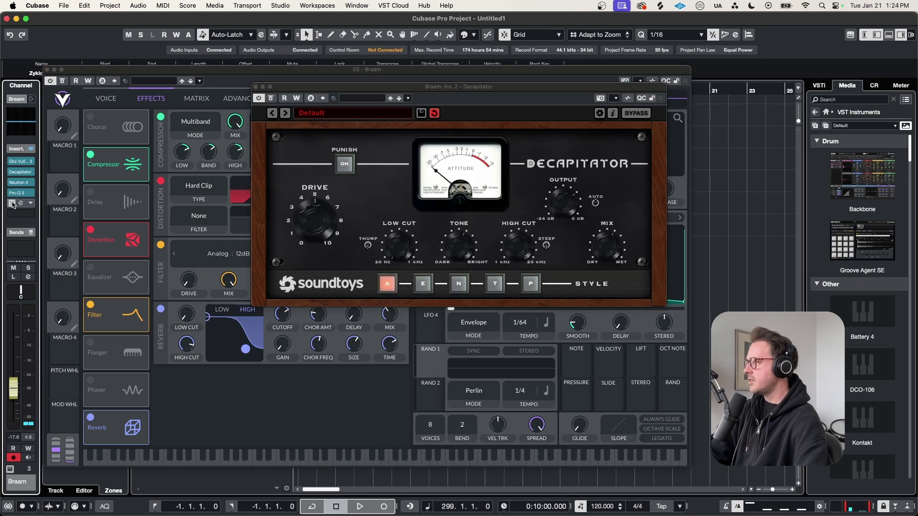
click(24, 204)
click(573, 109)
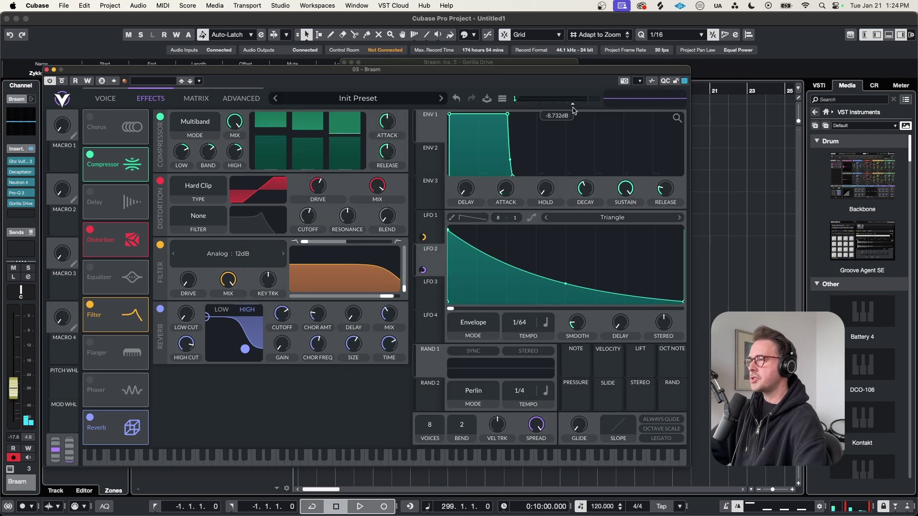
drag(421, 63, 759, 61)
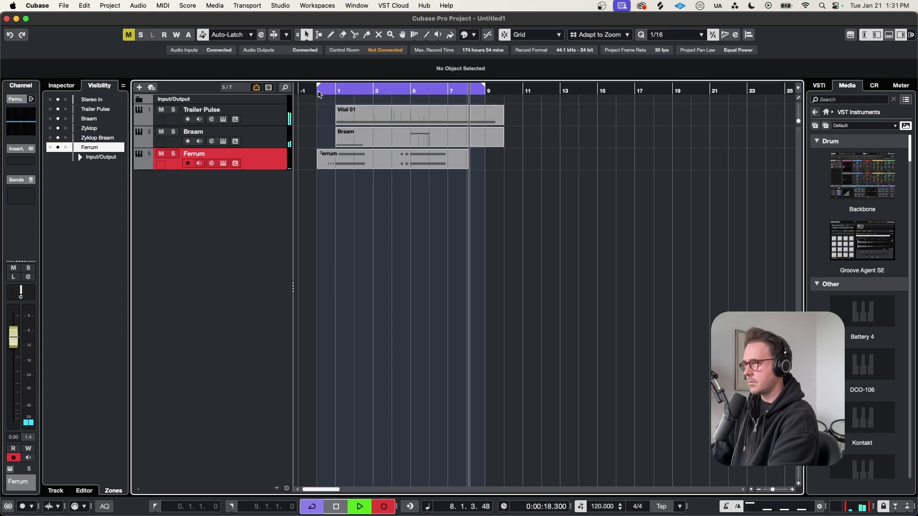
Stop the looped recording of the Ferrum part and check playback near its start.
key(space)
scroll(330, 101, up, 4)
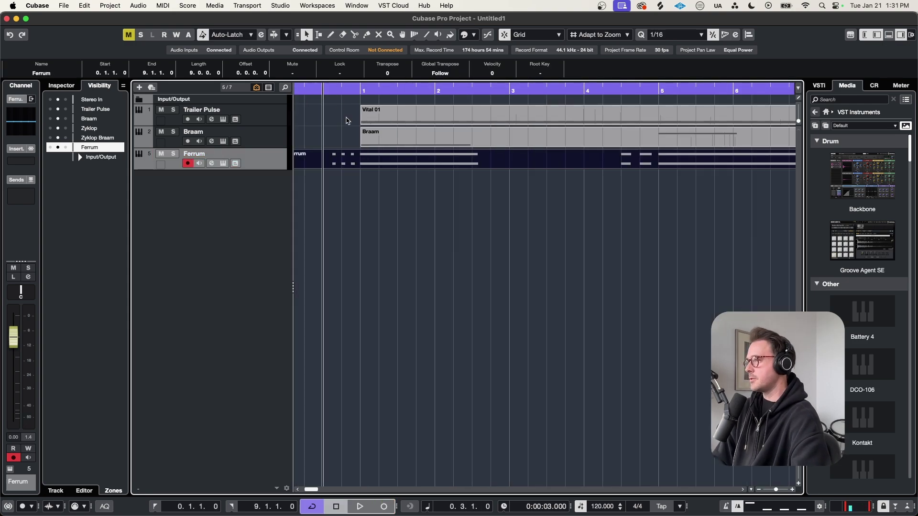
key(space)
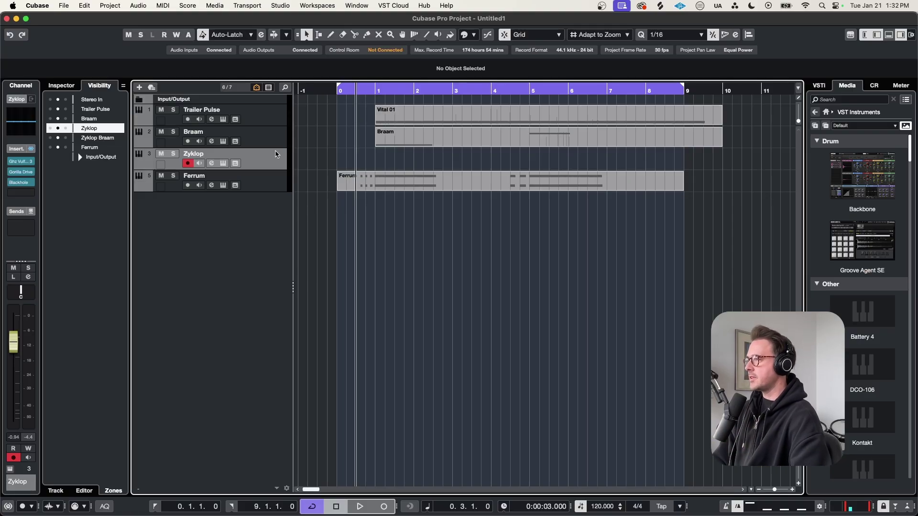
Open the Zyklop track's instrument and browse its factory presets, keeping Cloth Piano loaded.
click(223, 164)
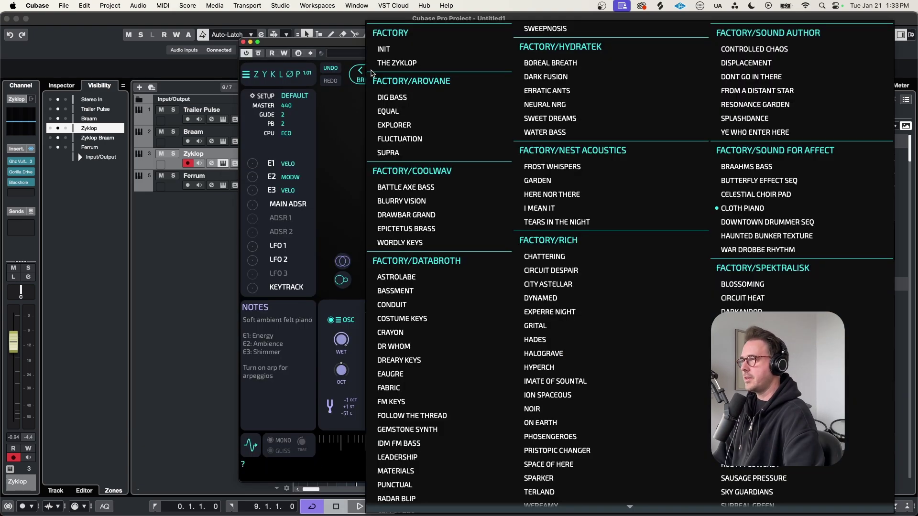
click(371, 71)
scroll(660, 272, down, 5)
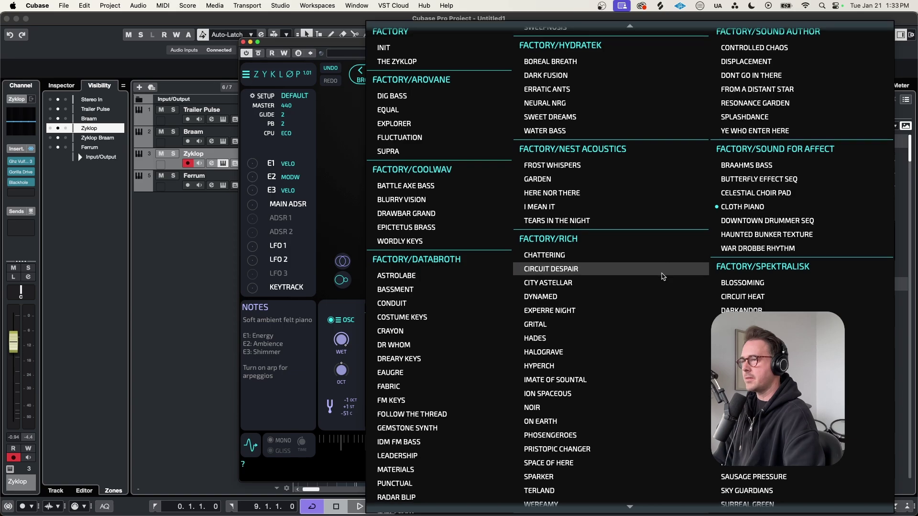
scroll(662, 276, down, 3)
scroll(622, 268, up, 10)
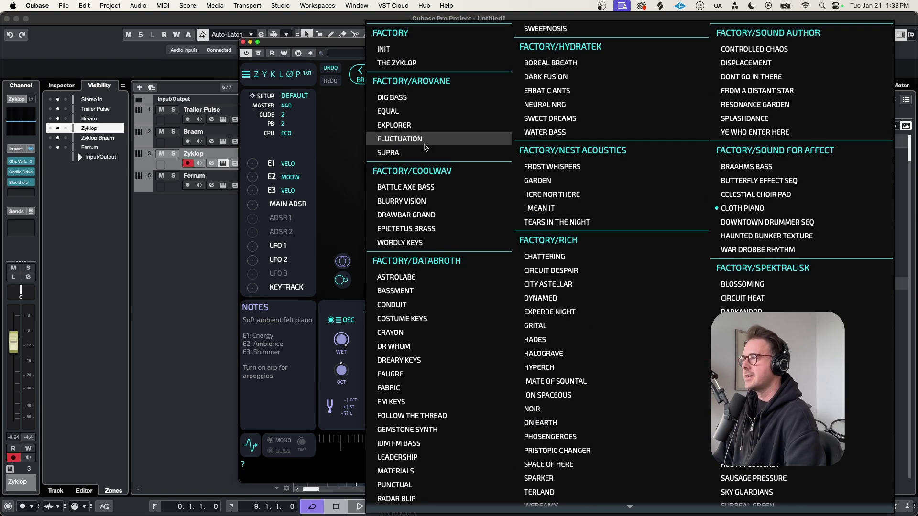
key(Escape)
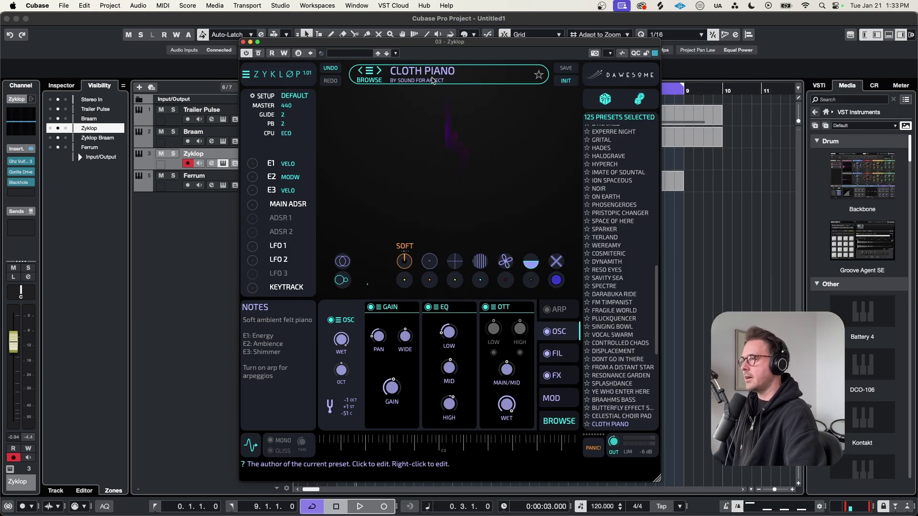
View the settings of the Blackhole reverb on the Zyklop channel and close it.
click(31, 172)
click(30, 182)
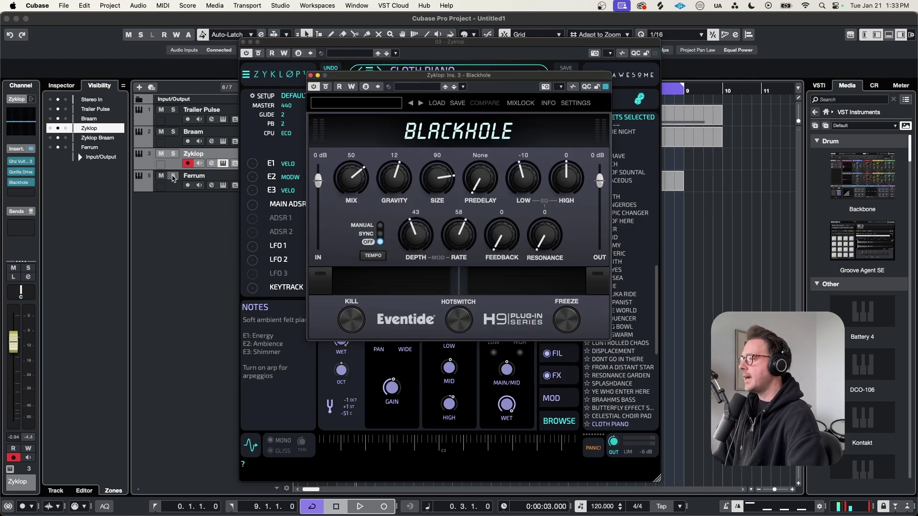
click(311, 76)
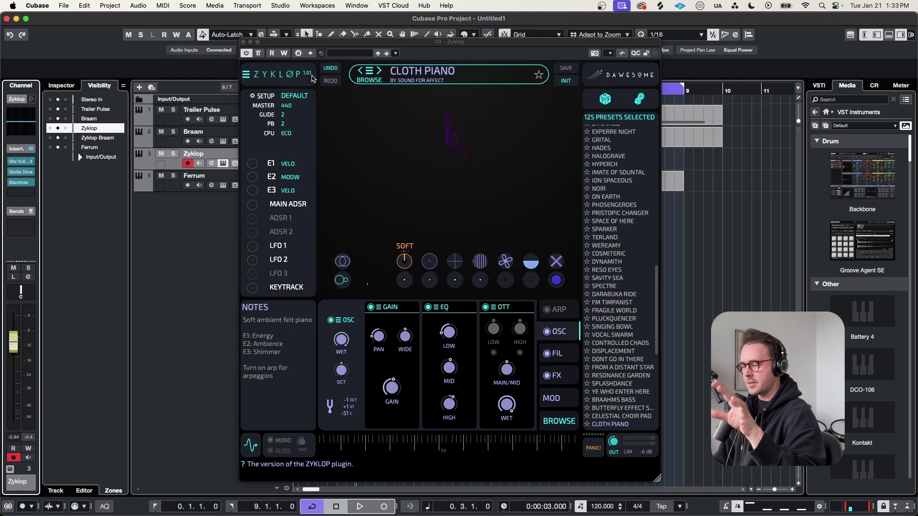
Close the Zyklop instrument and record a melodic part on the Zyklop track within the looped range up to bar 9.
key(super+w)
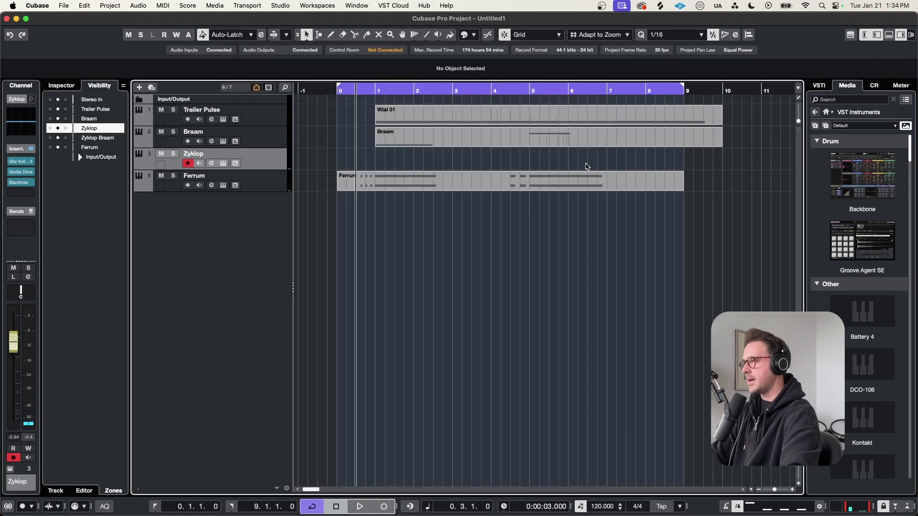
key(KP_Multiply)
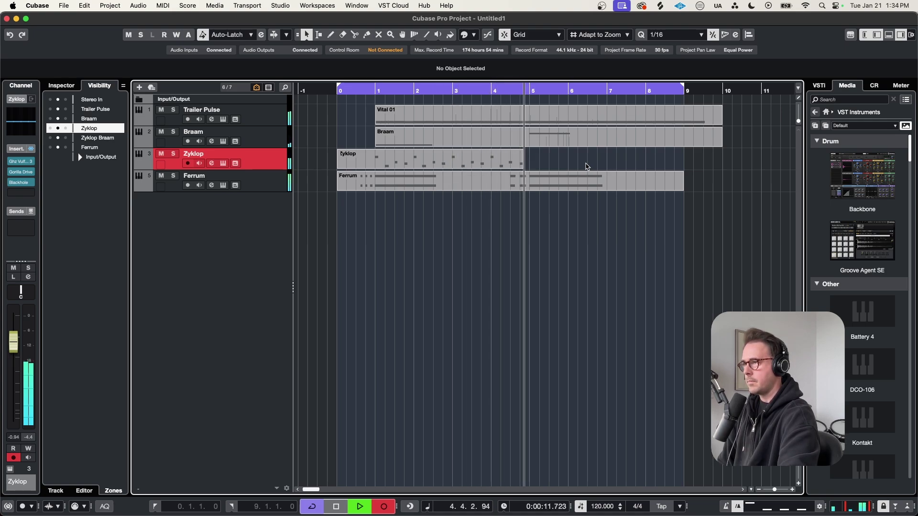
key(space)
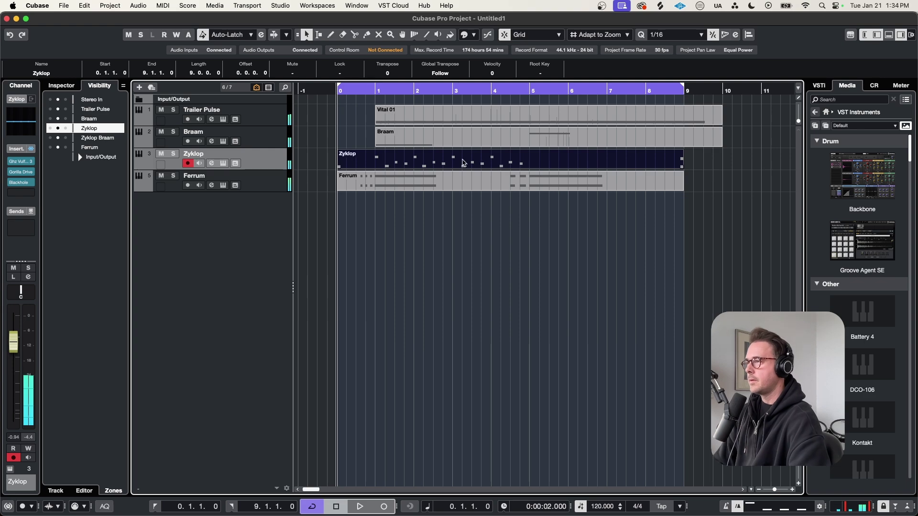
Trim the Zyklop part's start to bar 1, repeat its recorded phrase through to bar 9, and play it back.
drag(338, 165, 375, 165)
drag(682, 165, 530, 165)
key(super+d)
key(space)
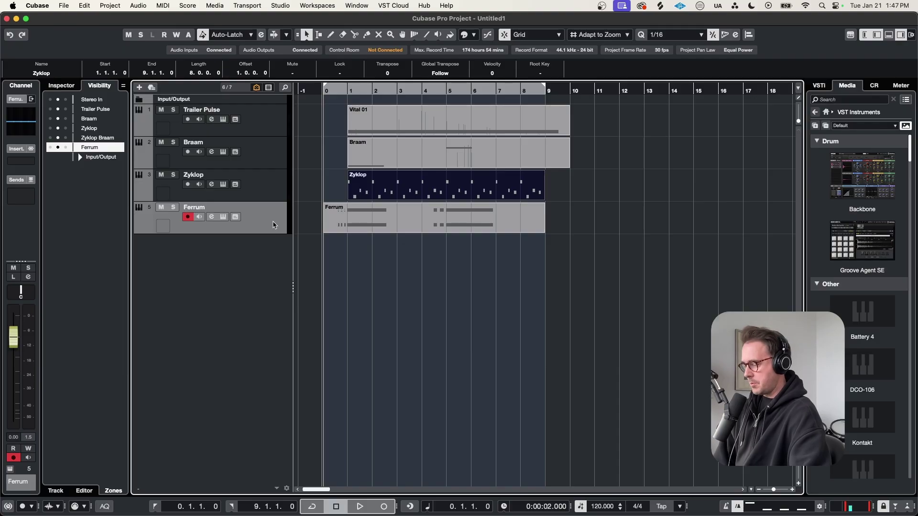
Add a Kontakt 7 instrument track below Ferrum and load Short Strings from ProjectSAM's The Free Orchestra.
double_click(273, 224)
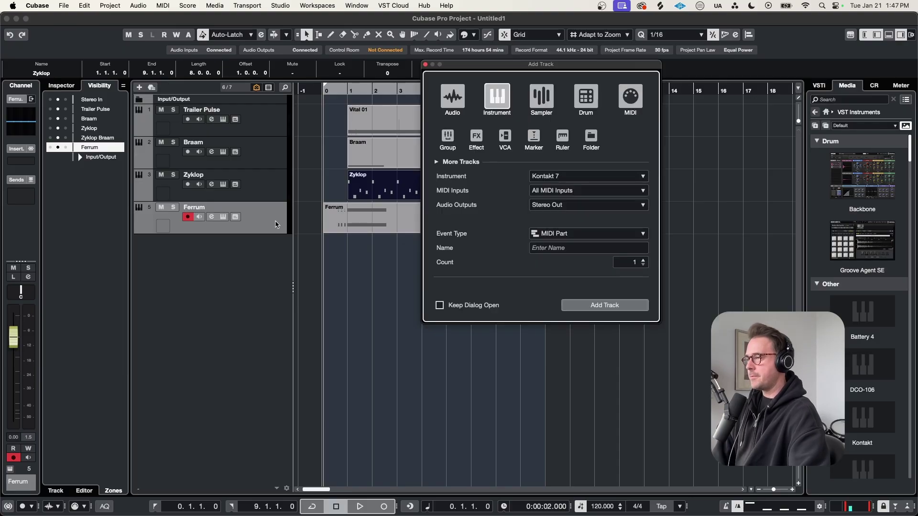
click(605, 305)
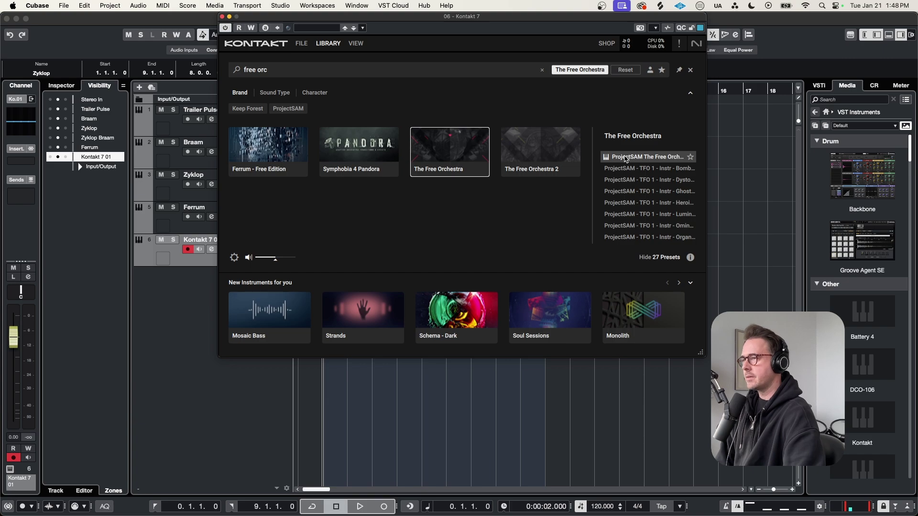
double_click(625, 158)
click(583, 135)
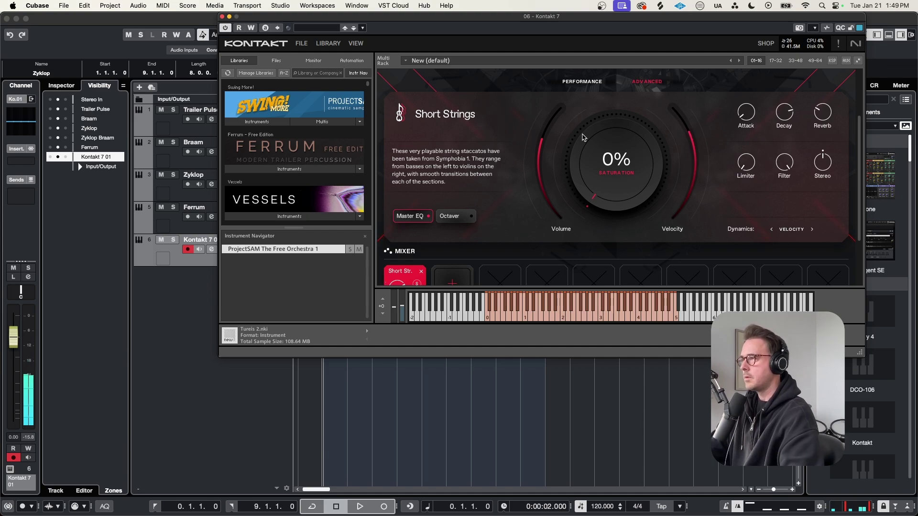
Close the Short Strings instrument and arrange its parts on the track, with a two-bar part from bar 7 to bar 9.
key(super+w)
drag(407, 247, 656, 254)
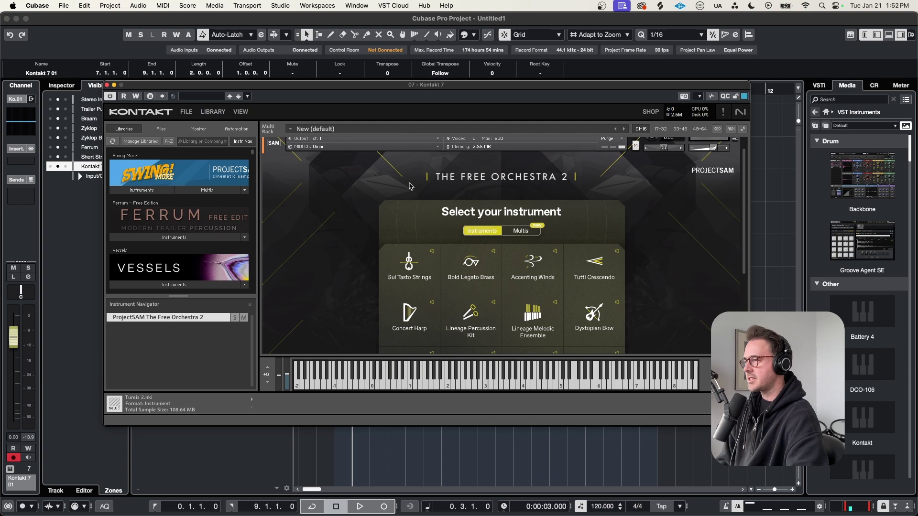
Load Sul Tasto Strings in The Free Orchestra 2 and start recording on its track.
scroll(411, 197, down, 3)
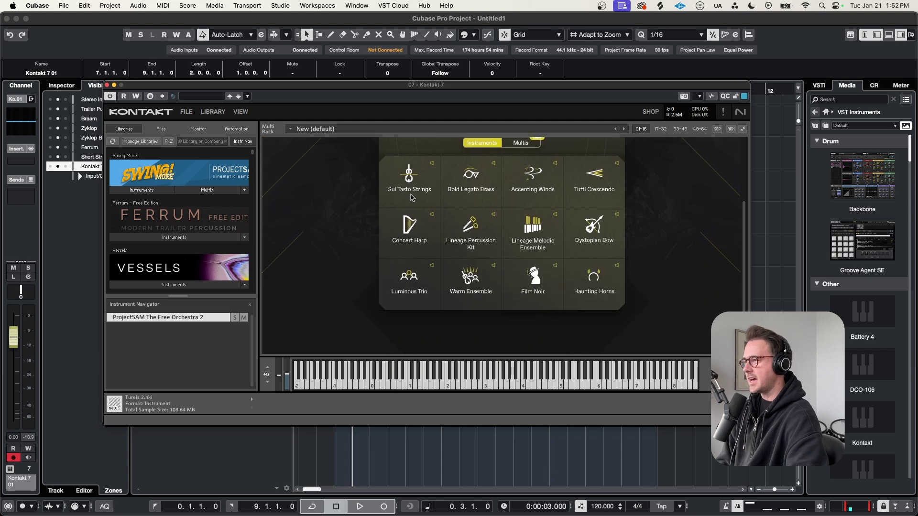
scroll(411, 191, up, 2)
click(410, 195)
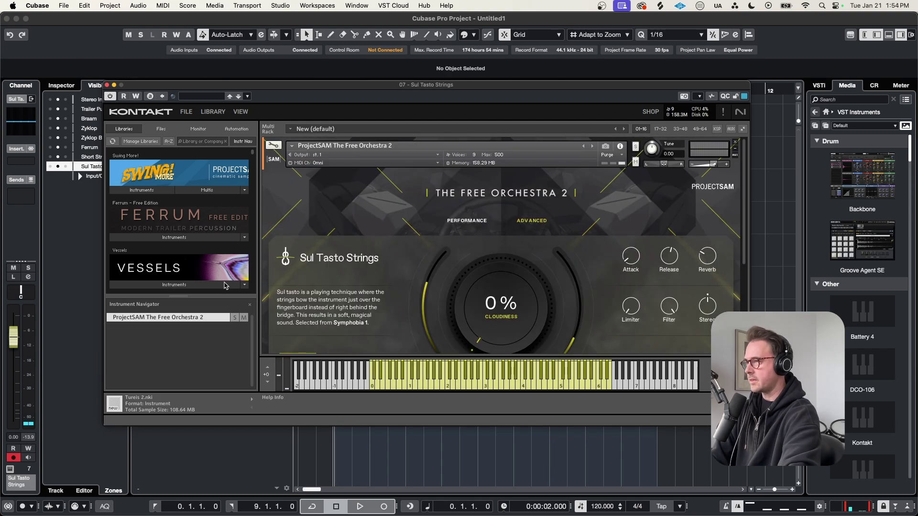
key(KP_Multiply)
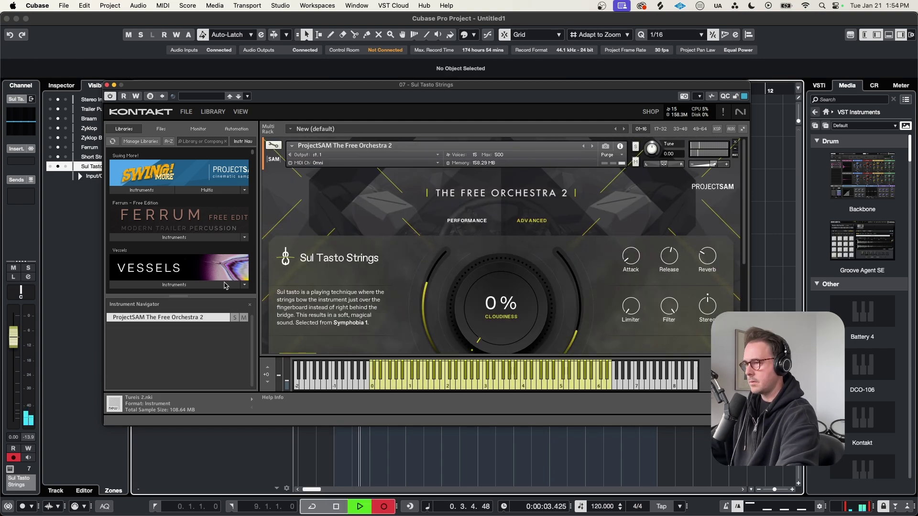